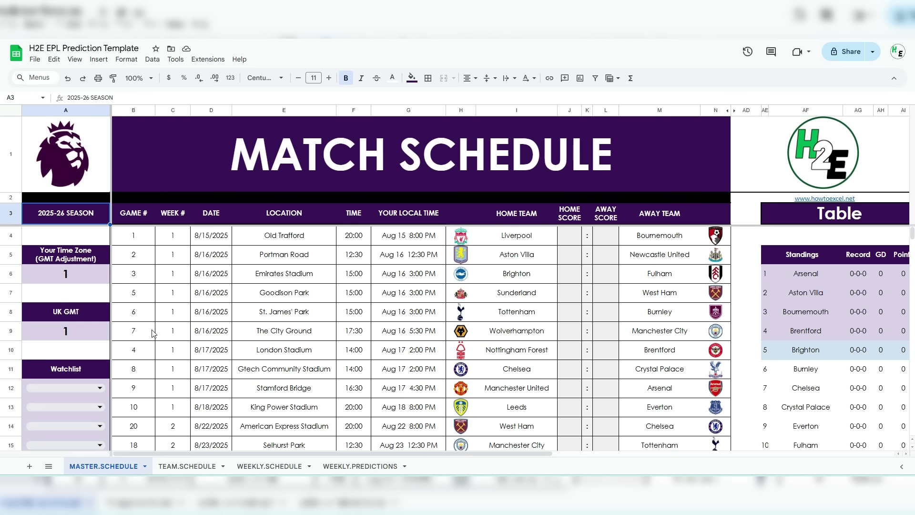
# Choose Arsenal as the first team in the watchlist so its matches are highlighted in the master schedule.
pyautogui.click(100, 388)
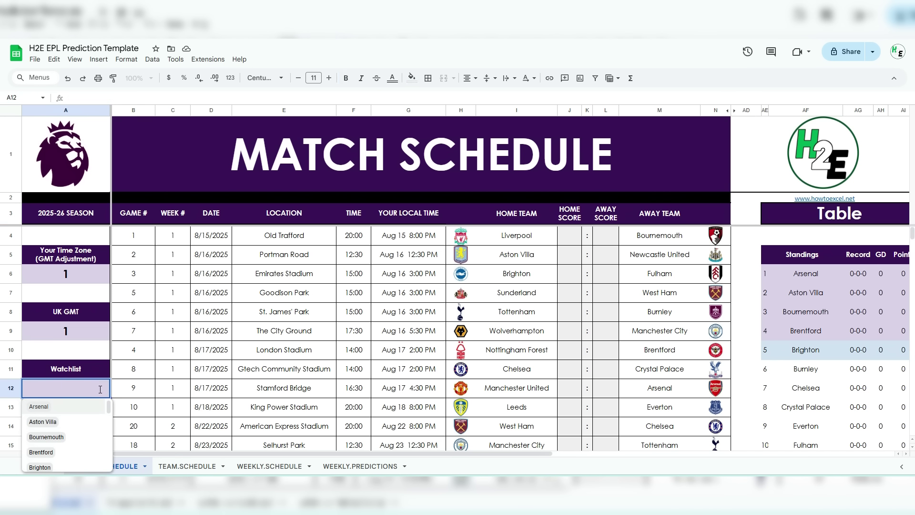
pyautogui.click(61, 405)
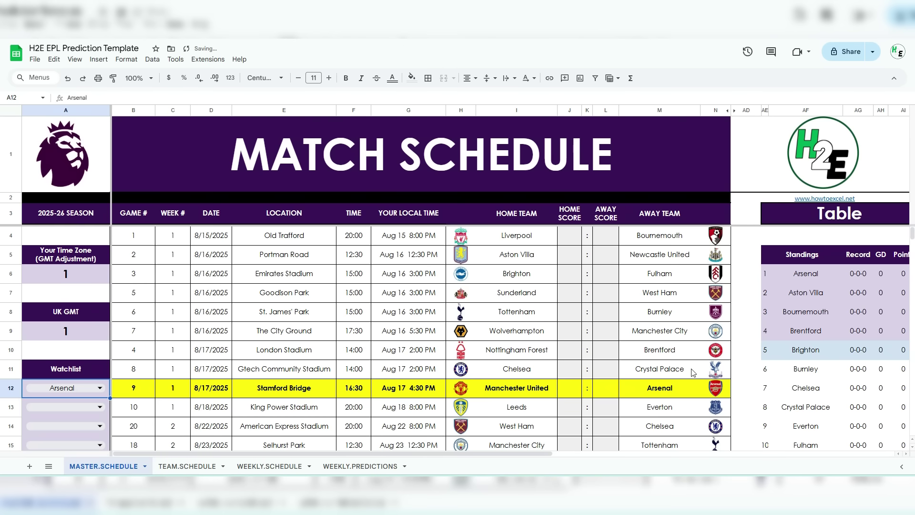
pyautogui.scroll(-4, 459, 312)
pyautogui.scroll(3, 551, 305)
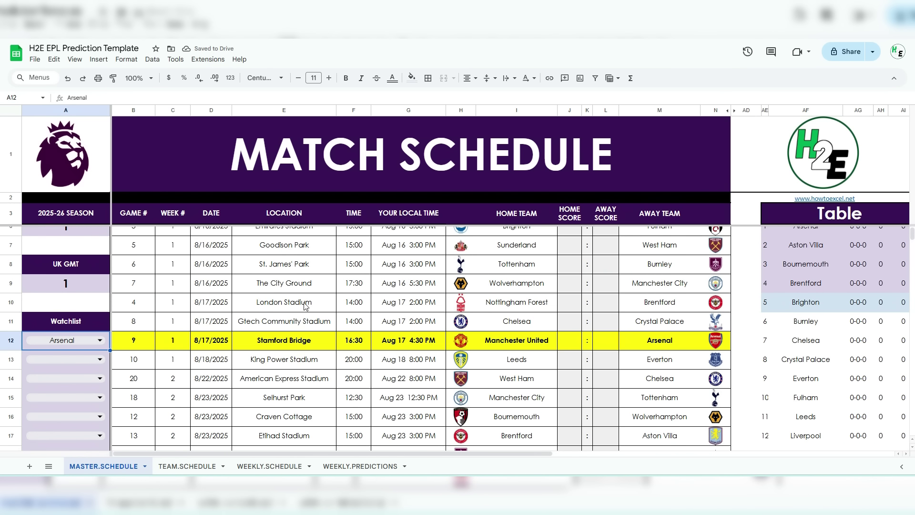
# Choose Chelsea as the second watchlist team and review the highlighted matches in the master schedule.
pyautogui.click(99, 359)
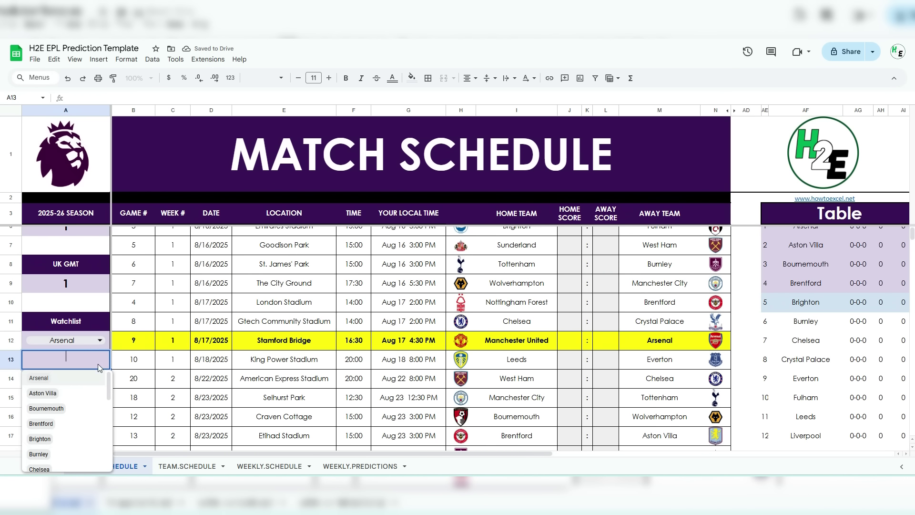
pyautogui.scroll(-3, 67, 405)
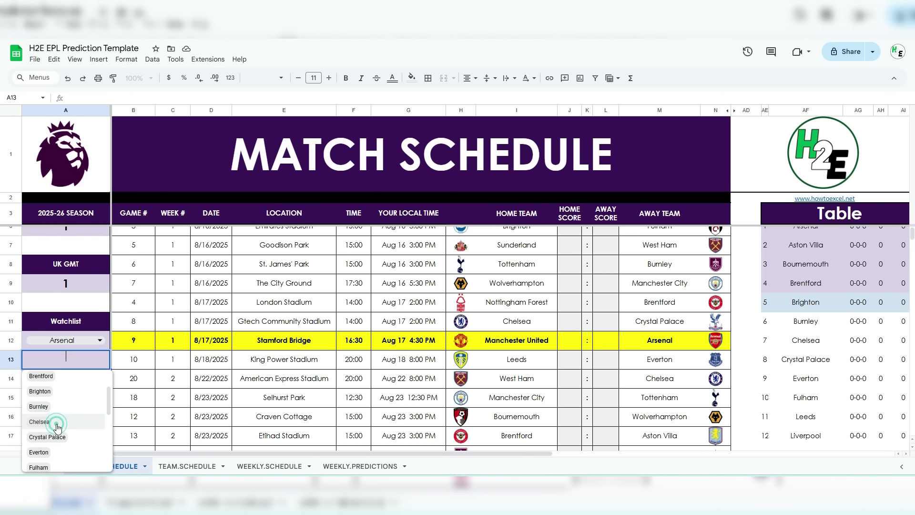
pyautogui.click(57, 392)
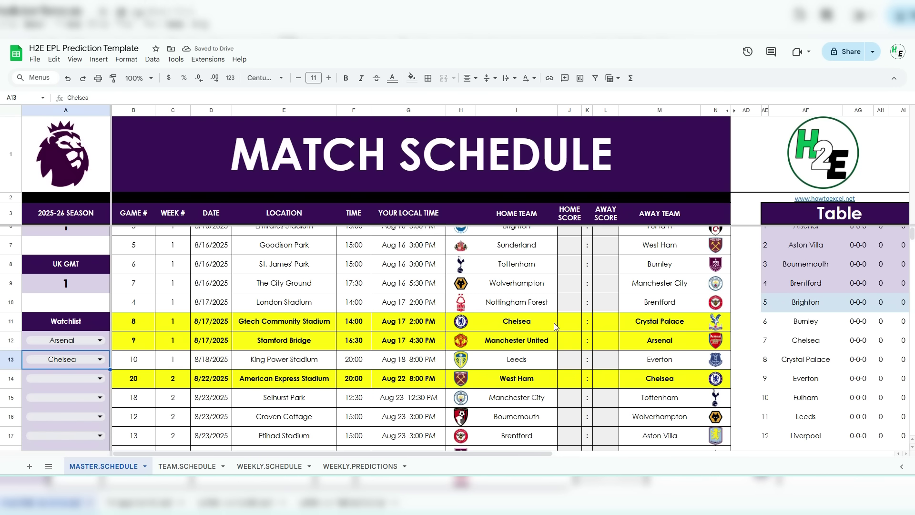
pyautogui.scroll(1, 517, 312)
pyautogui.scroll(-2, 519, 312)
pyautogui.scroll(-3, 520, 313)
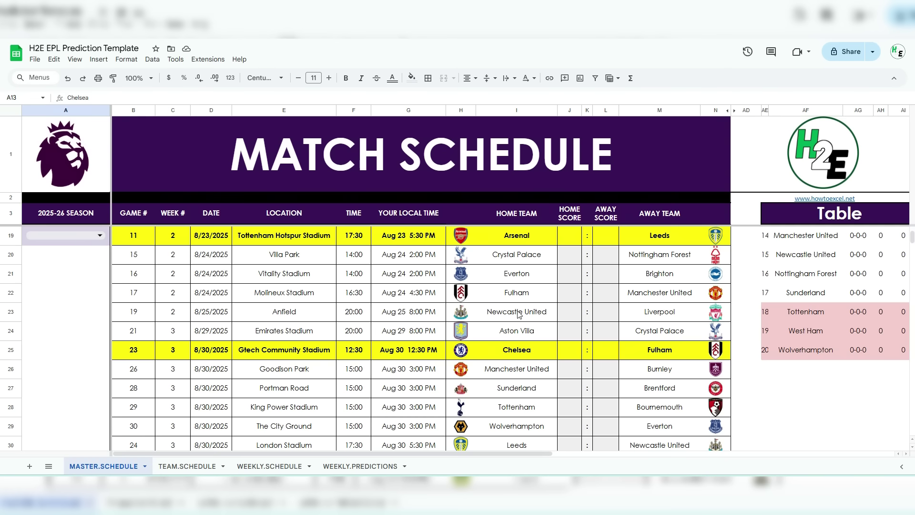
pyautogui.scroll(5, 519, 313)
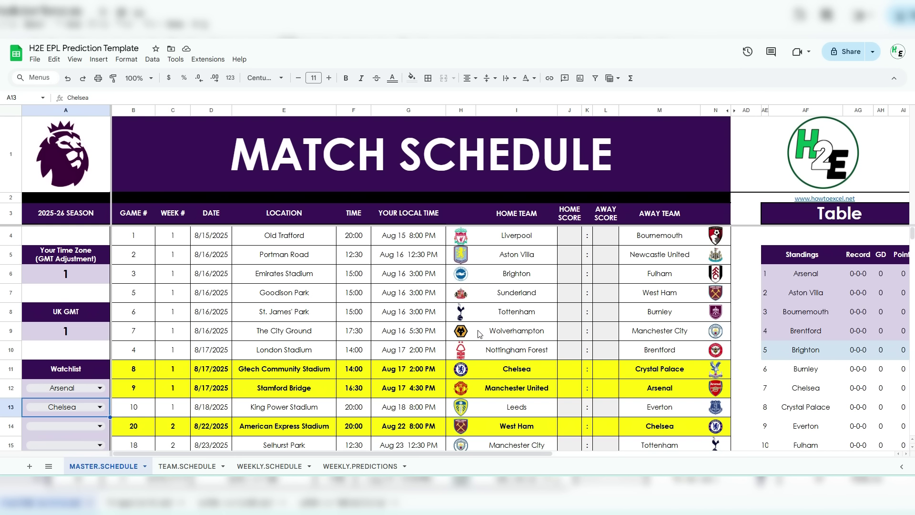
# Enter a score of 1–1 for the Liverpool–Bournemouth match and review the league table and tiebreaker overrides.
pyautogui.click(566, 241)
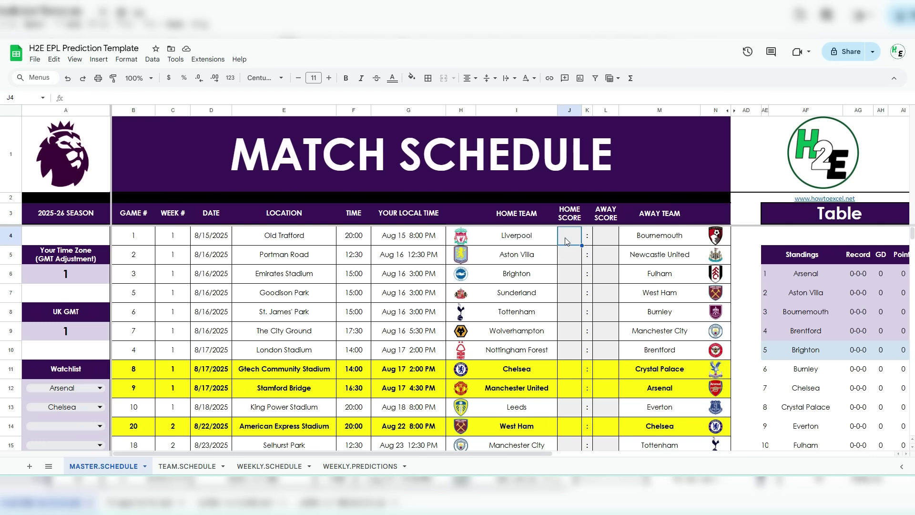
pyautogui.write('1')
pyautogui.click(602, 243)
pyautogui.write('1')
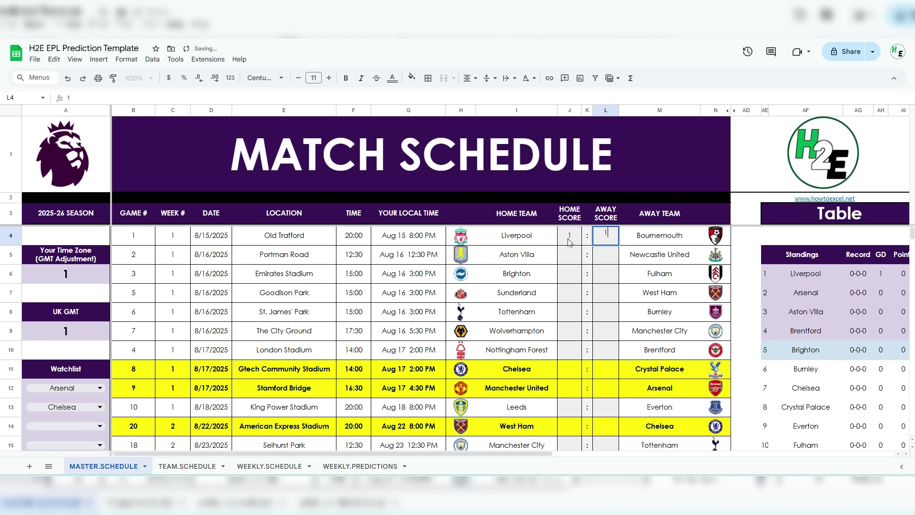
pyautogui.click(568, 241)
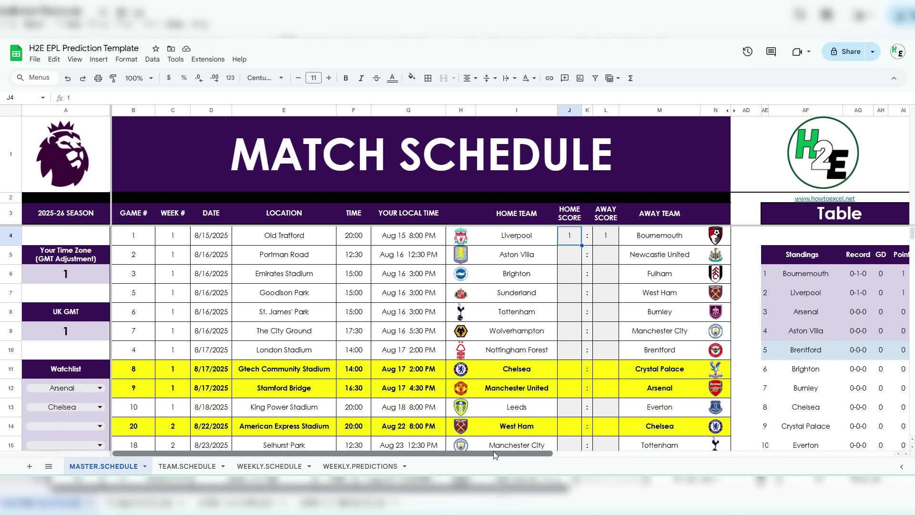
pyautogui.moveTo(494, 450); pyautogui.dragTo(647, 451)
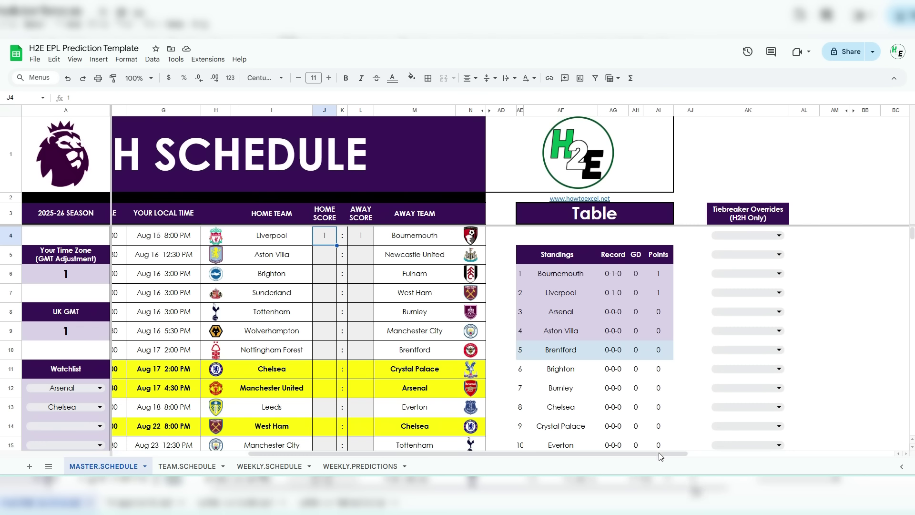
pyautogui.moveTo(660, 460); pyautogui.dragTo(510, 454)
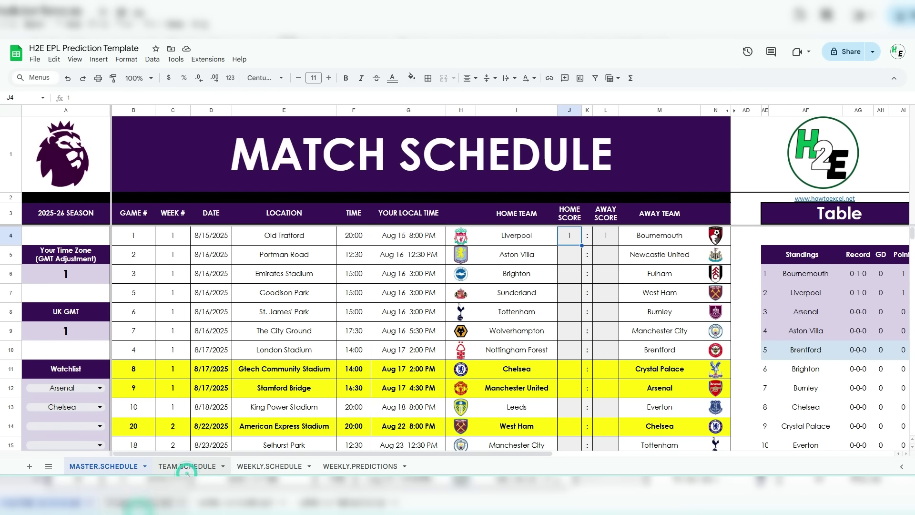
# Open the TEAM.SCHEDULE sheet and look through Arsenal's full season of fixtures.
pyautogui.click(206, 469)
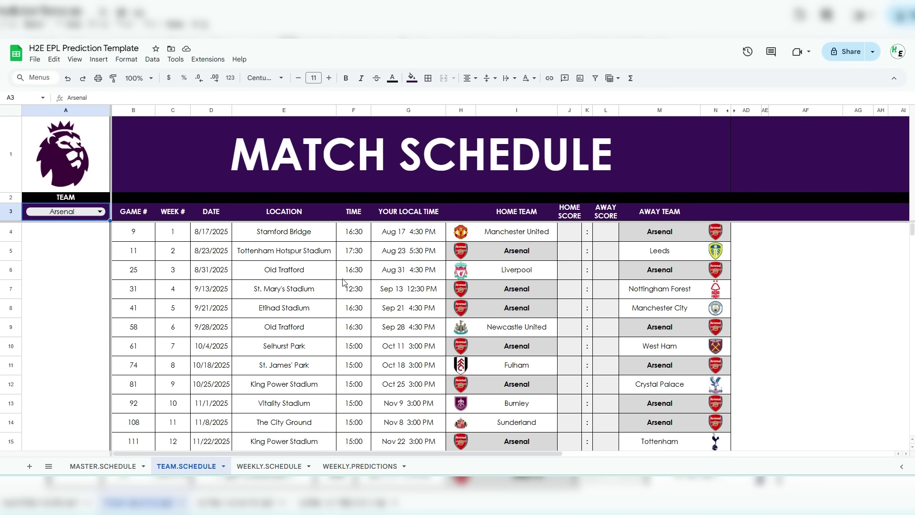
pyautogui.scroll(-8, 342, 303)
pyautogui.scroll(-4, 341, 303)
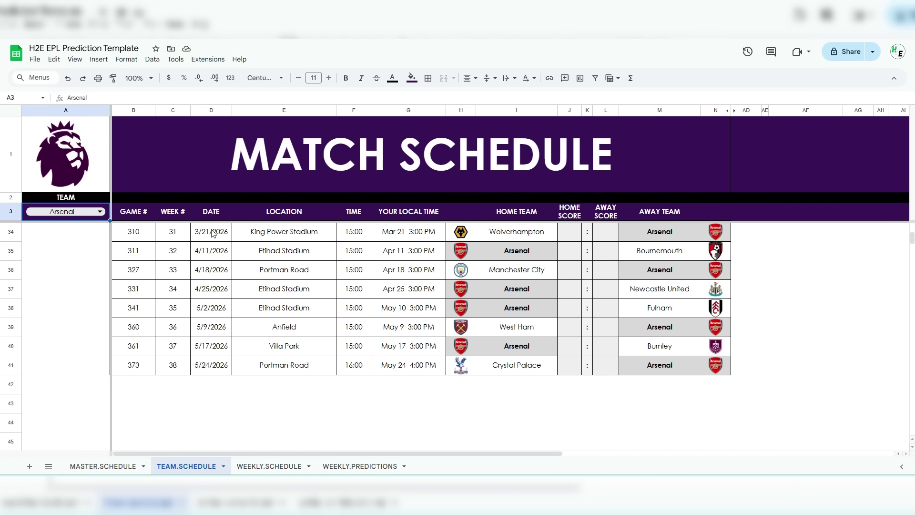
# Switch the team schedule to Crystal Palace, view its fixtures, and change the team to Liverpool.
pyautogui.click(100, 211)
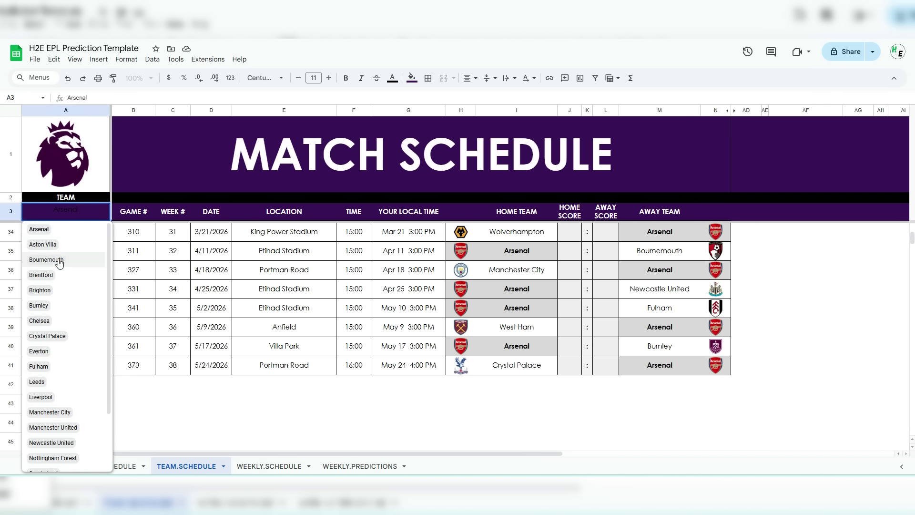
pyautogui.click(52, 336)
pyautogui.scroll(10, 406, 320)
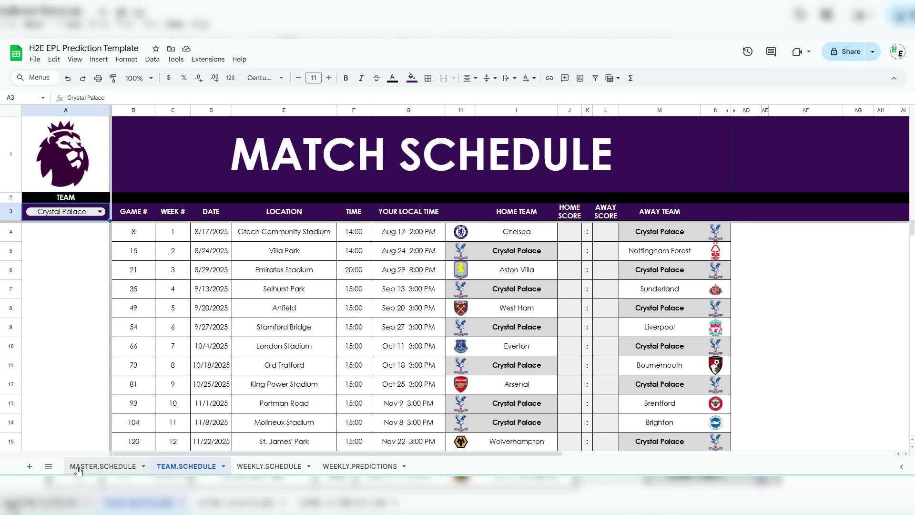
pyautogui.click(100, 211)
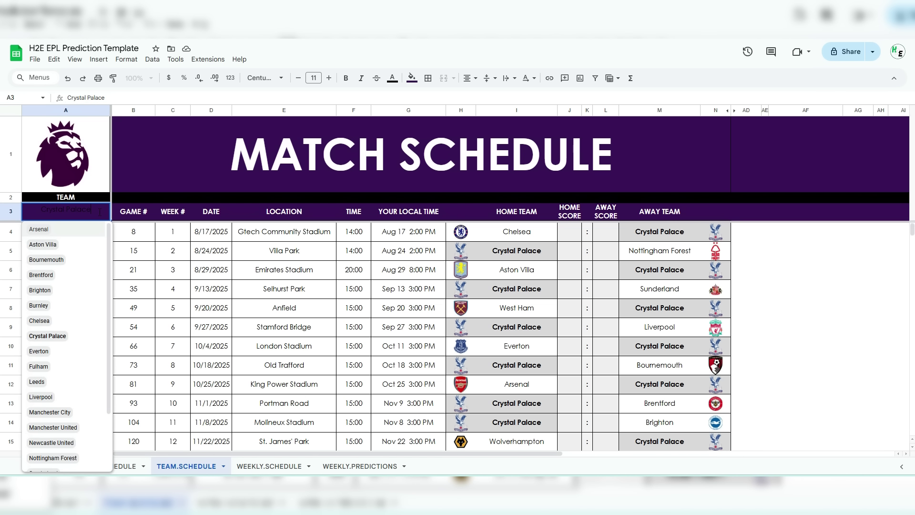
pyautogui.click(56, 397)
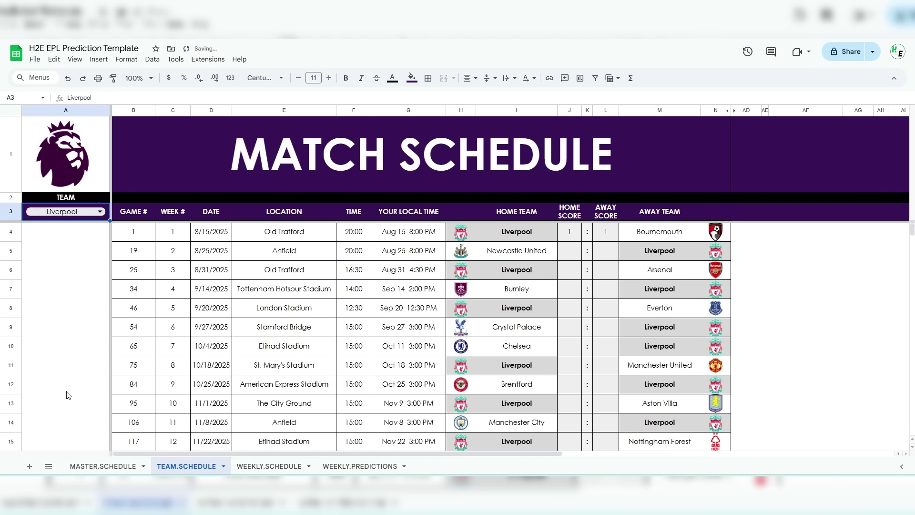
# Try a home score of 2 for the Newcastle United–Liverpool match in the protected team schedule, and undo the entry.
pyautogui.click(576, 256)
pyautogui.write('1')
pyautogui.press('Return')
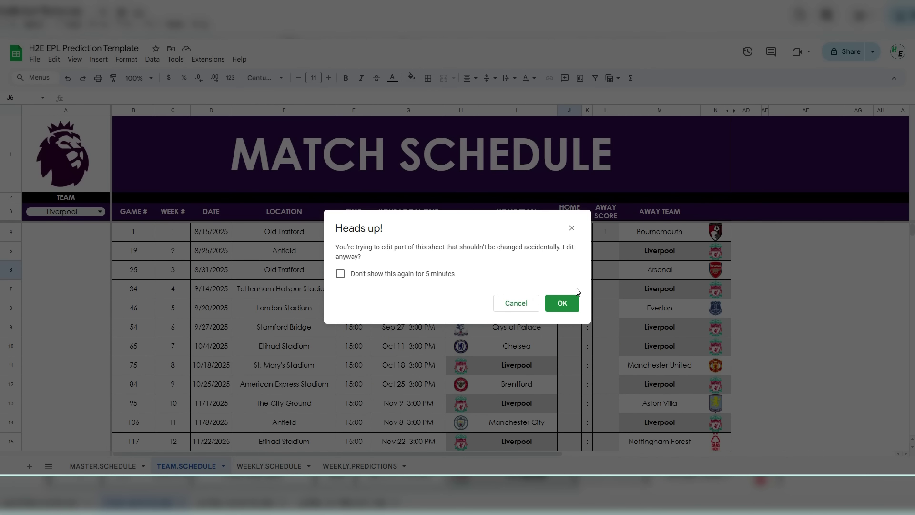
pyautogui.click(565, 303)
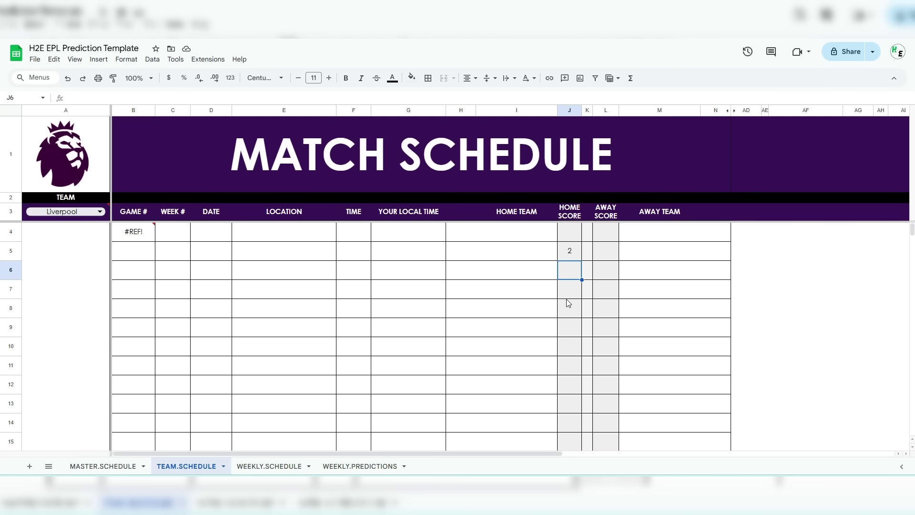
pyautogui.hotkey('ctrl', 'z')
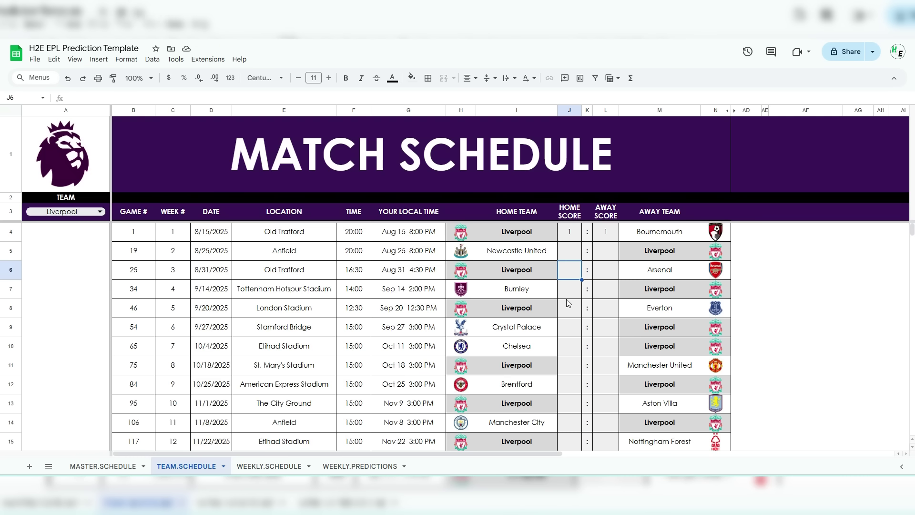
# On the WEEKLY.SCHEDULE sheet, set the week number to 2, 3 and finally 4 to show each week's matches.
pyautogui.click(274, 467)
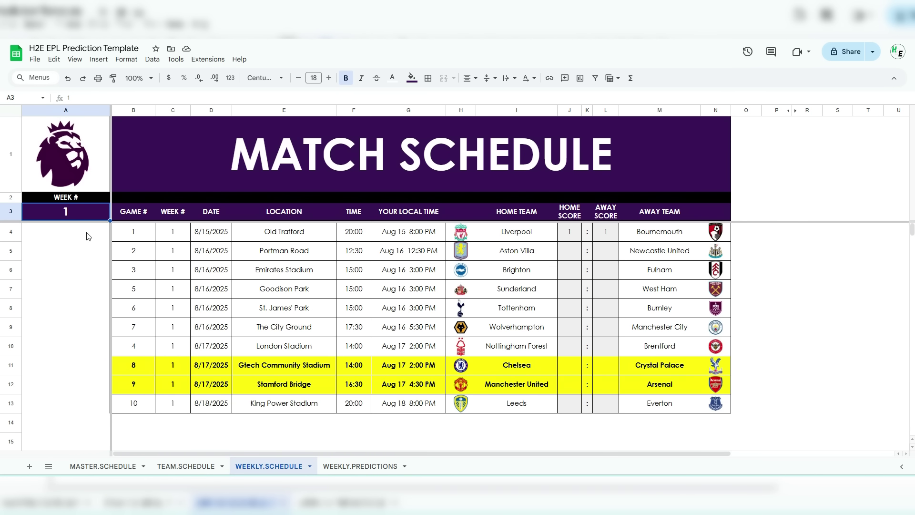
pyautogui.write('2')
pyautogui.press('Return')
pyautogui.click(71, 212)
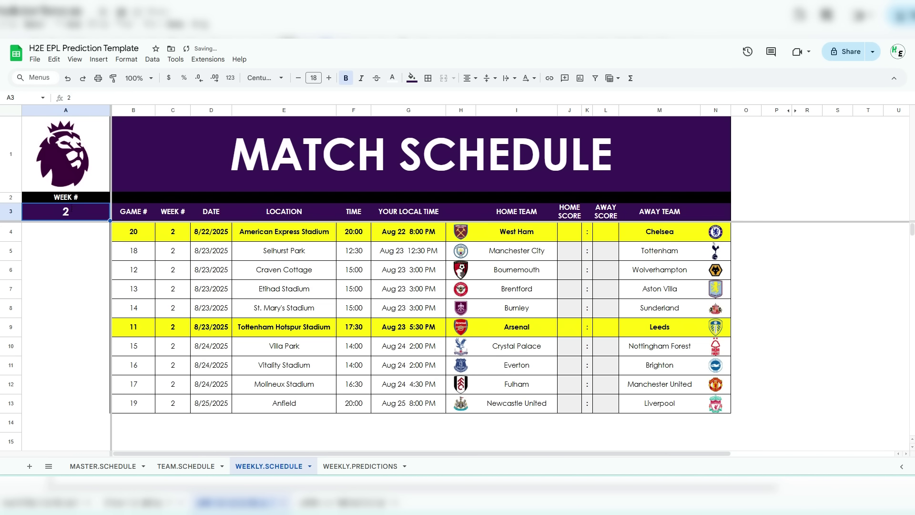
pyautogui.write('3')
pyautogui.press('Return')
pyautogui.click(71, 212)
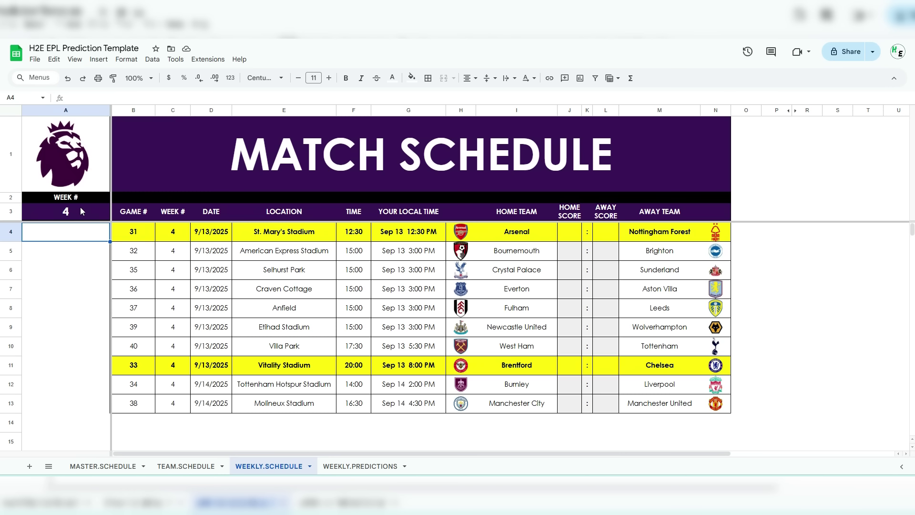
# Open the WEEKLY.PREDICTIONS sheet.
pyautogui.click(375, 467)
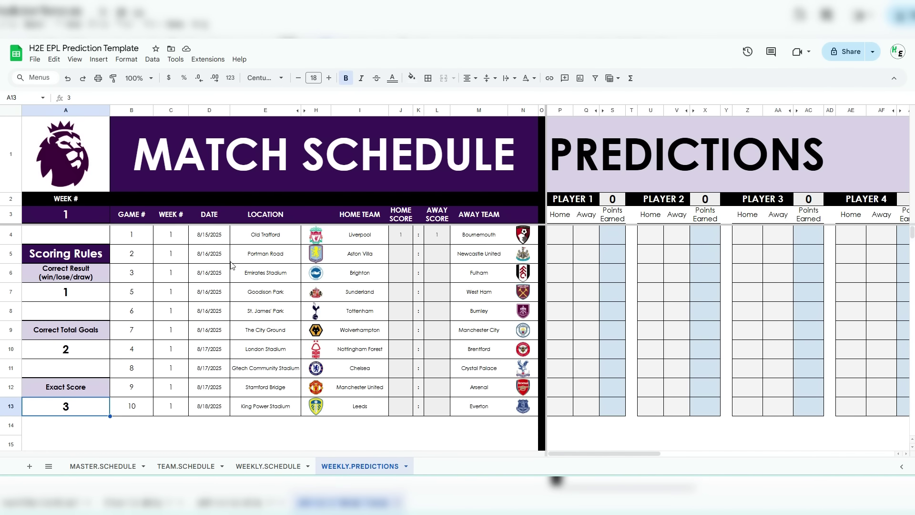
# Try to enter a home score of 1 for the Aston Villa–Newcastle United match on the predictions sheet.
pyautogui.click(407, 253)
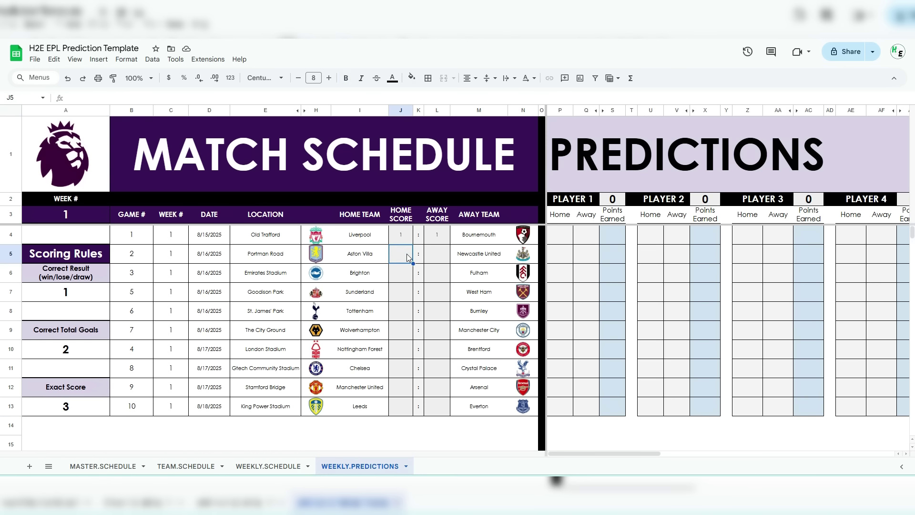
pyautogui.write('1')
pyautogui.press('Return')
pyautogui.click(515, 302)
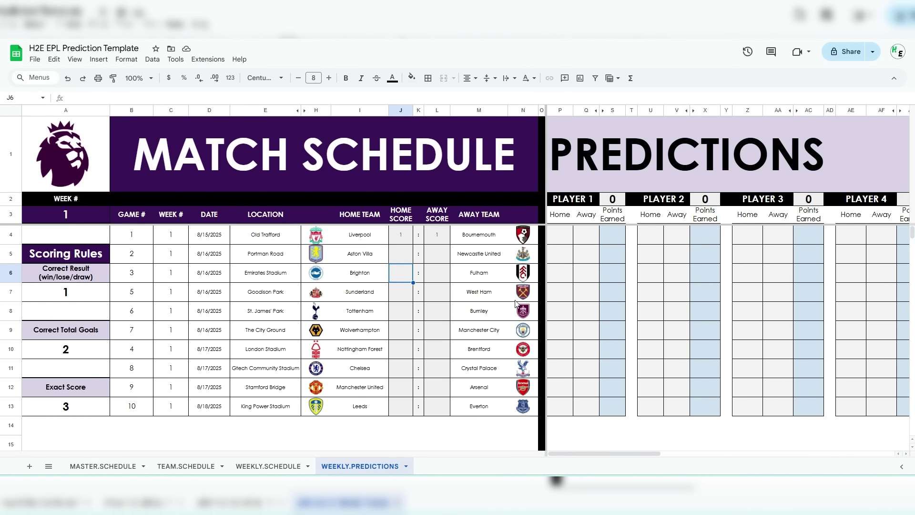
pyautogui.press('Up')
pyautogui.press('Up')
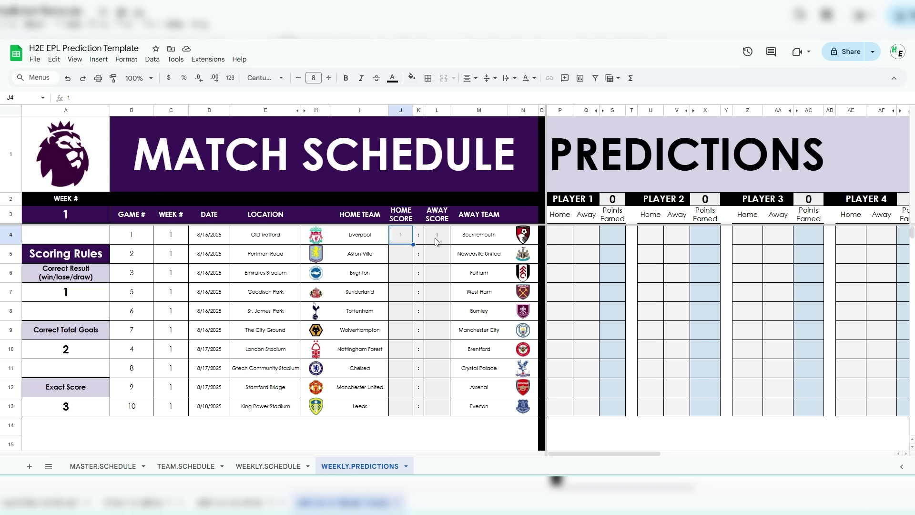
# Enter Player 1's prediction of 1–1 for the Liverpool–Bournemouth match.
pyautogui.click(557, 235)
pyautogui.write('1')
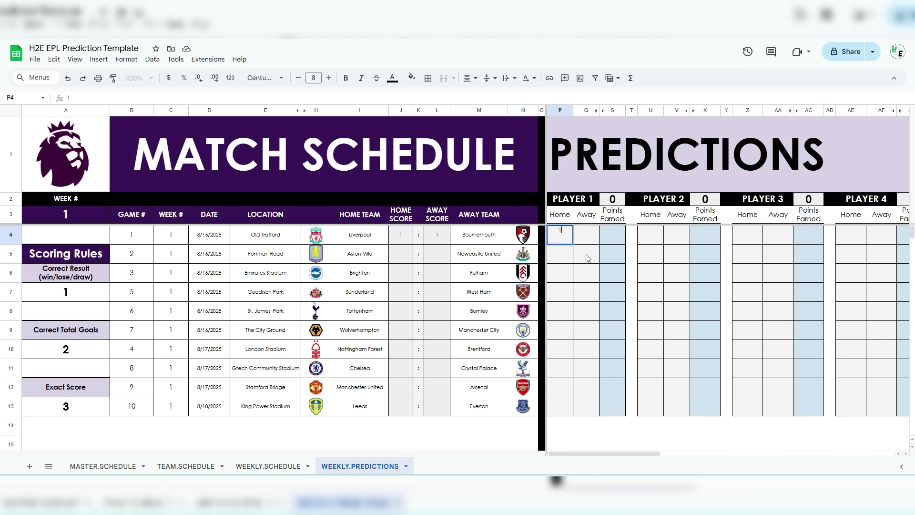
pyautogui.press('Tab')
pyautogui.write('1')
# Change Player 1's prediction for the Liverpool–Bournemouth match to 0–0.
pyautogui.hotkey('shift', 'Tab')
pyautogui.write('0')
pyautogui.press('Right')
pyautogui.write('0')
pyautogui.press('Left')
# Clear the Player 10 name from its predictions header, check the player standings, and undo the deletion.
pyautogui.moveTo(629, 454); pyautogui.dragTo(872, 444)
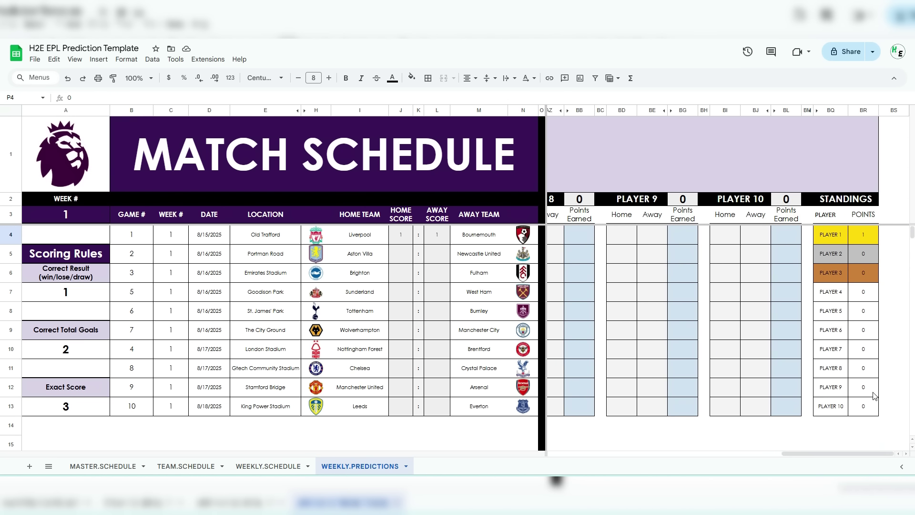
pyautogui.click(754, 203)
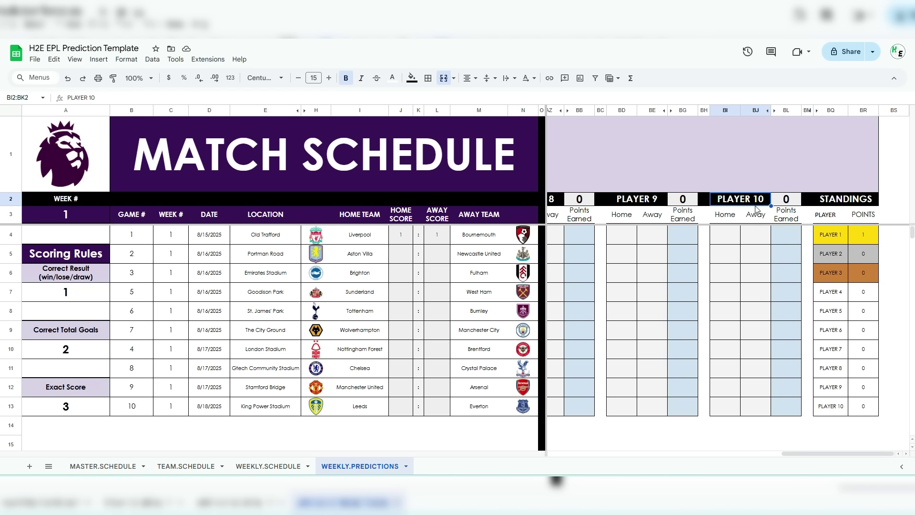
pyautogui.press('Delete')
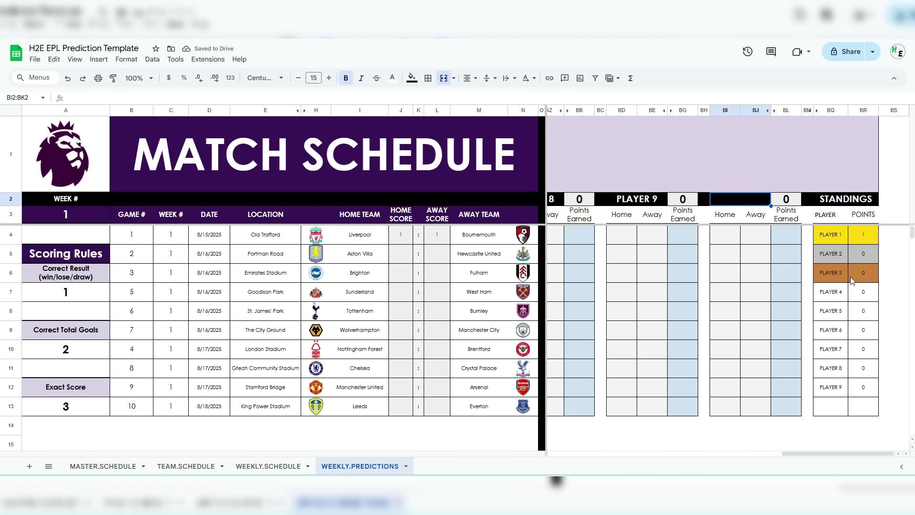
pyautogui.hotkey('ctrl', 'z')
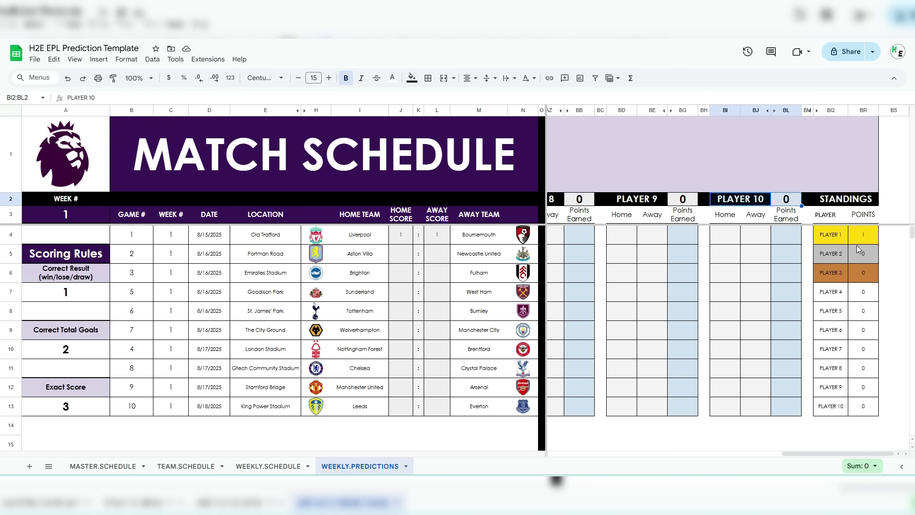
pyautogui.moveTo(811, 453); pyautogui.dragTo(569, 461)
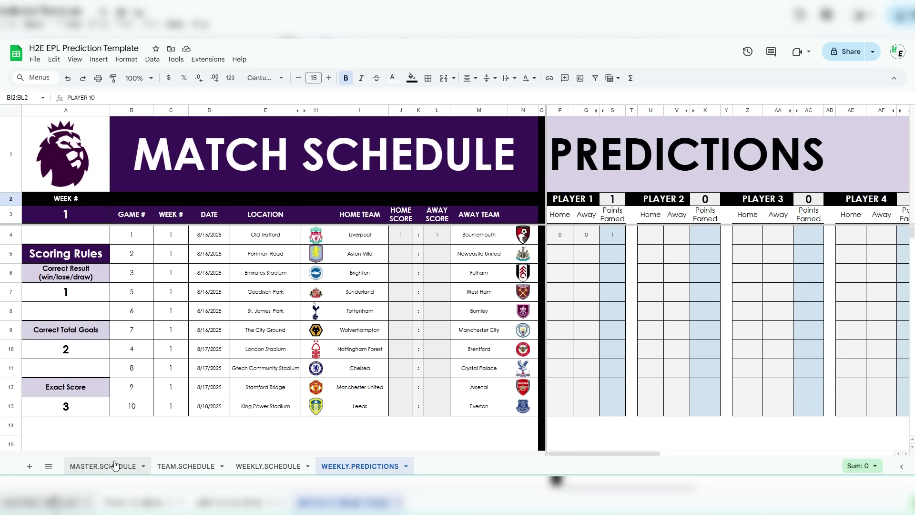
# Try to edit the protected home score of the Aston Villa–Newcastle United match, and cancel the edit.
pyautogui.click(407, 249)
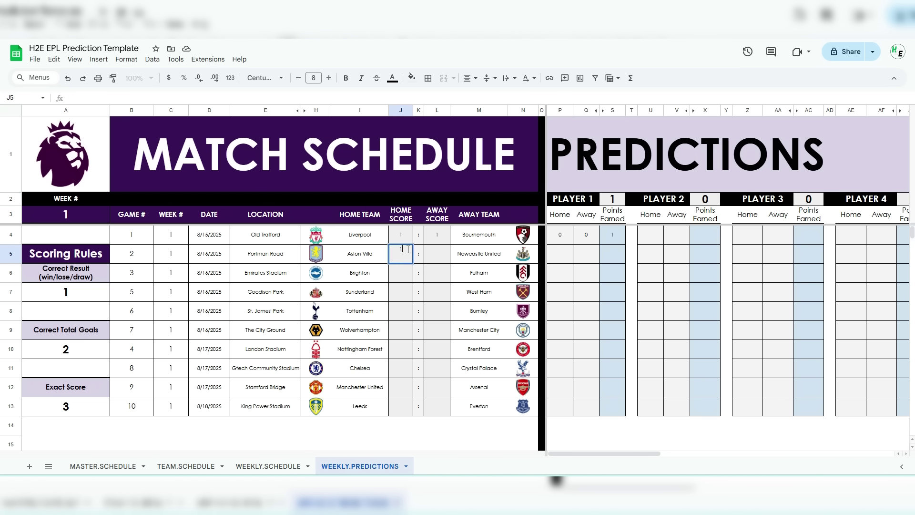
pyautogui.write('2')
pyautogui.press('Return')
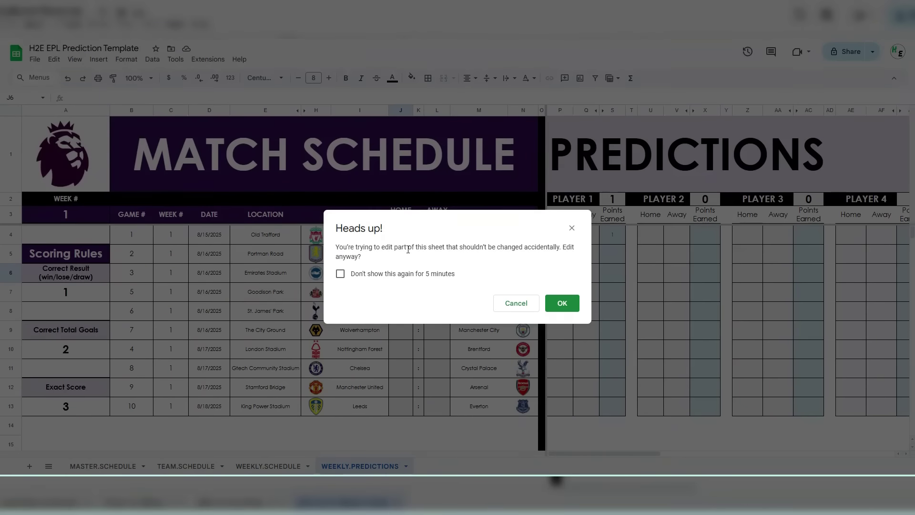
pyautogui.click(514, 308)
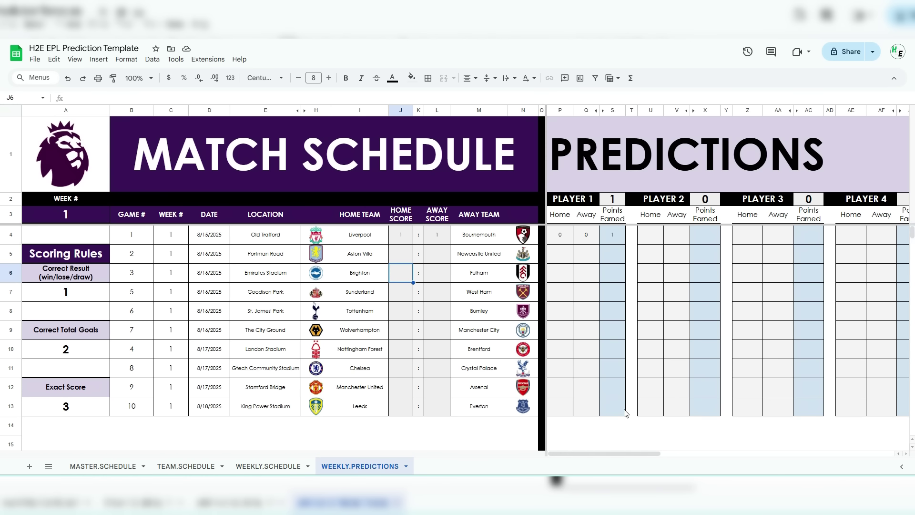
# Change the week number on the predictions sheet to 2, followed by 3.
pyautogui.moveTo(657, 452); pyautogui.dragTo(880, 444)
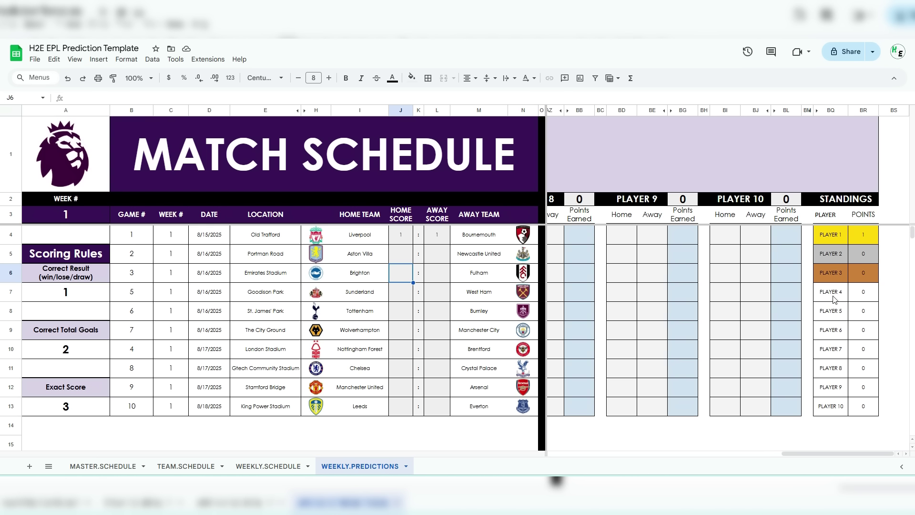
pyautogui.click(77, 214)
pyautogui.write('2')
pyautogui.press('Return')
pyautogui.press('Up')
pyautogui.write('3')
pyautogui.press('Return')
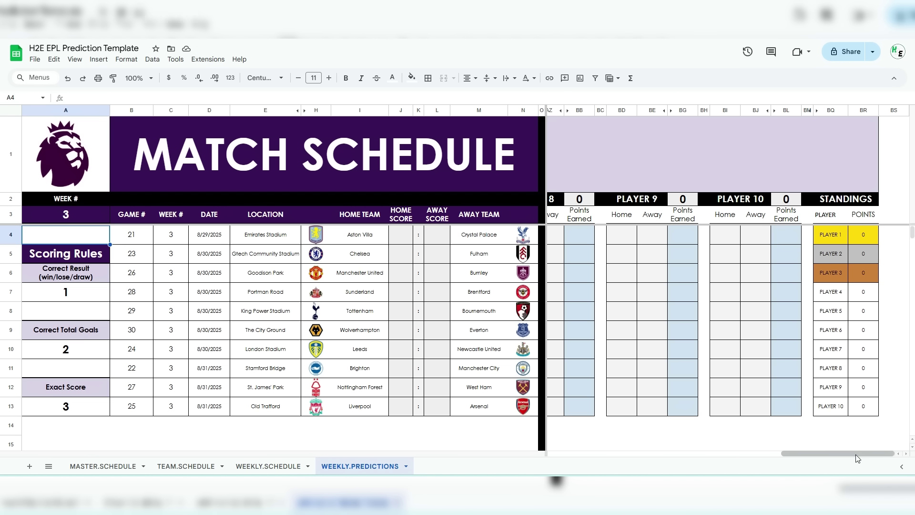
# Clear Player 1's home and away predictions for the Aston Villa–Crystal Palace match.
pyautogui.moveTo(848, 453); pyautogui.dragTo(586, 466)
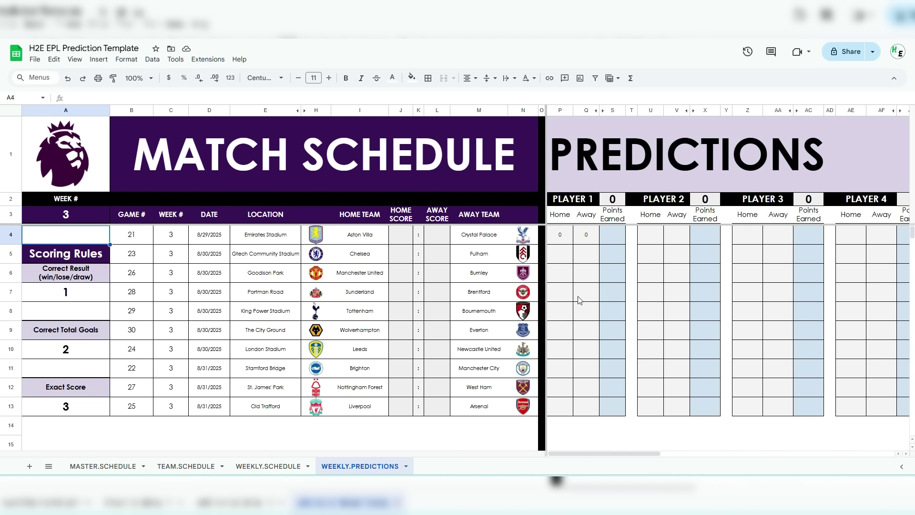
pyautogui.moveTo(560, 235); pyautogui.dragTo(586, 239)
pyautogui.press('Delete')
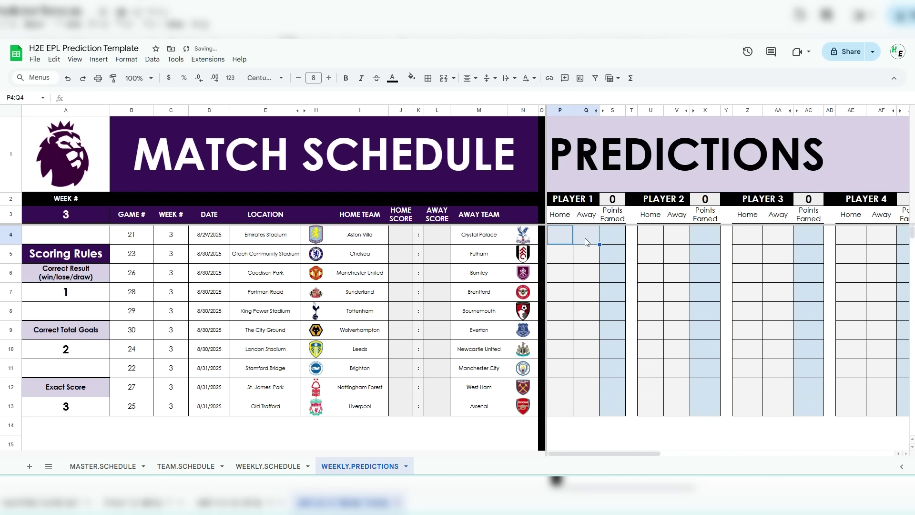
pyautogui.click(560, 241)
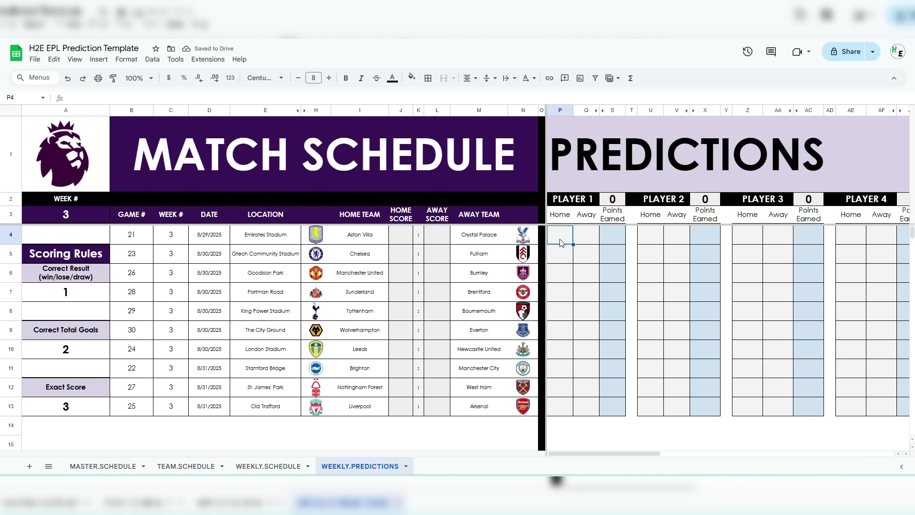